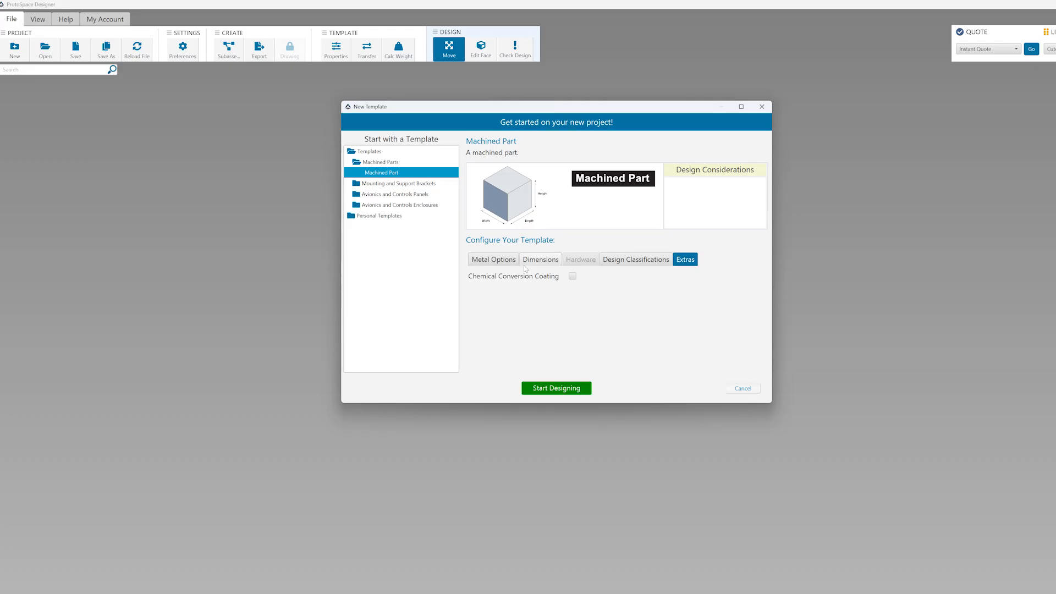
- Check the metal options of the Machined Part template and start a new design from it with no finish and Aluminum 6061-T6
click(497, 262)
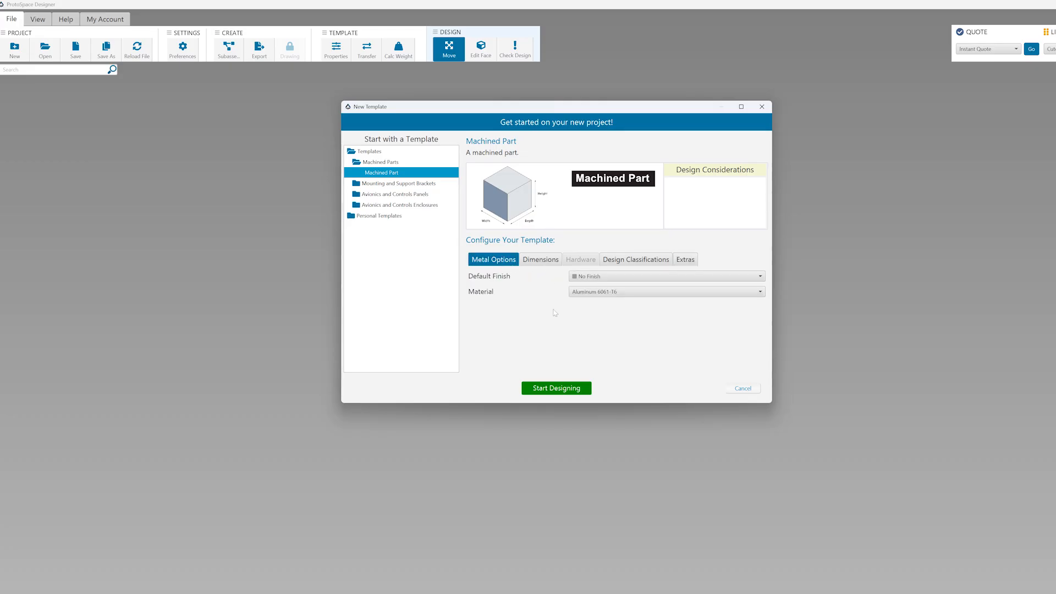
click(559, 389)
middle_drag(605, 375, 514, 336)
scroll(515, 337, down, 3)
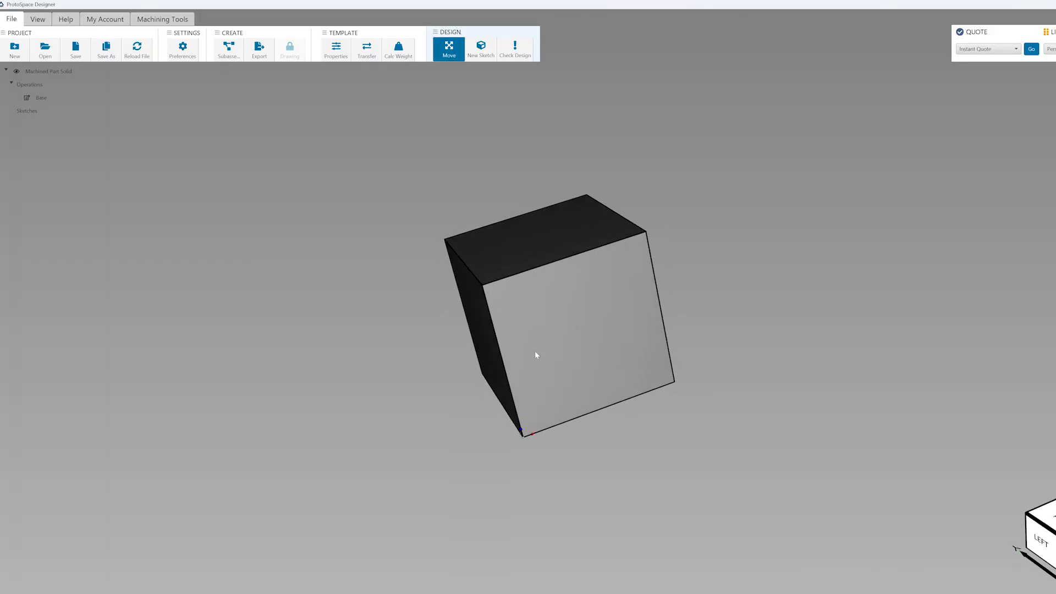
- Sketch a circle near the centre of the block's large front face and save the sketch
middle_drag(536, 355, 599, 333)
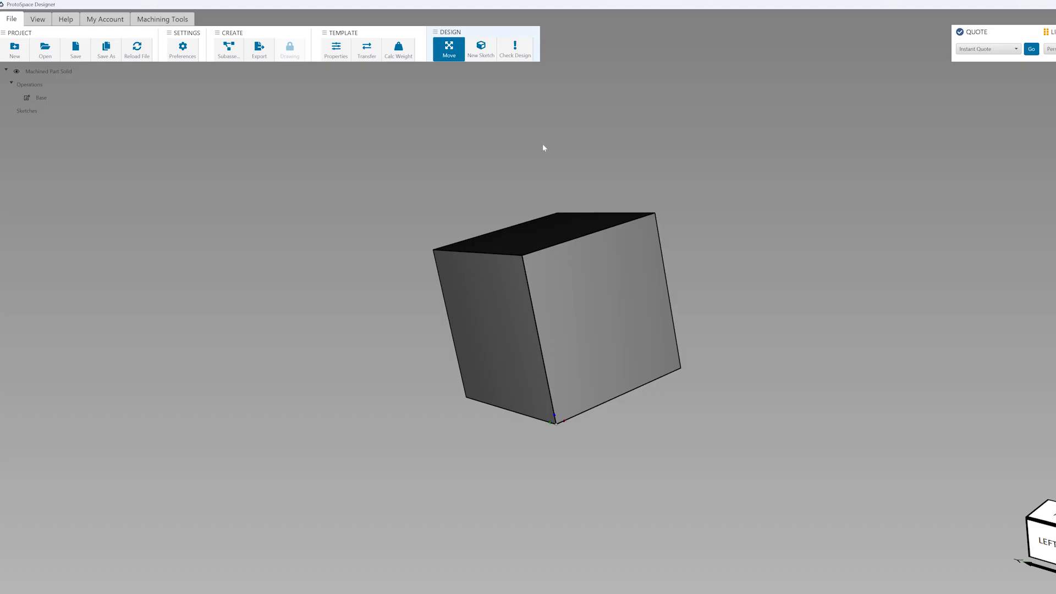
click(486, 55)
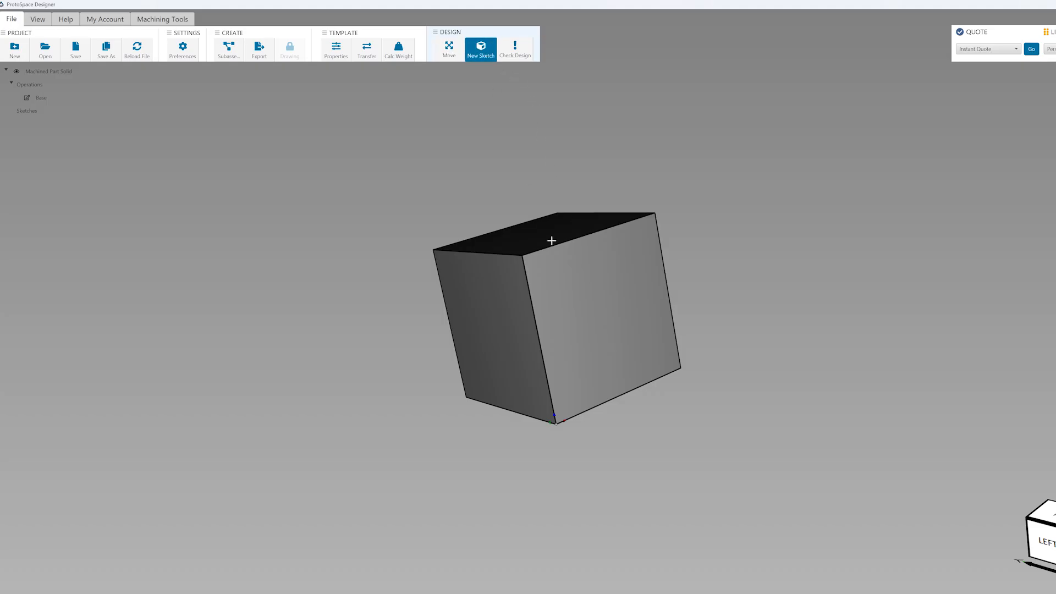
click(580, 317)
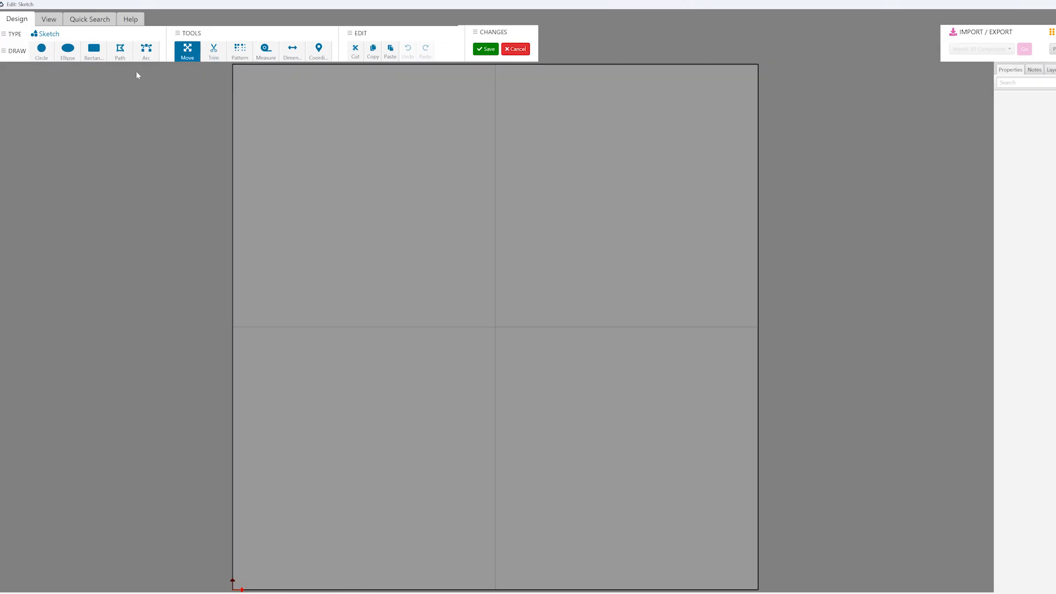
click(42, 55)
click(42, 55)
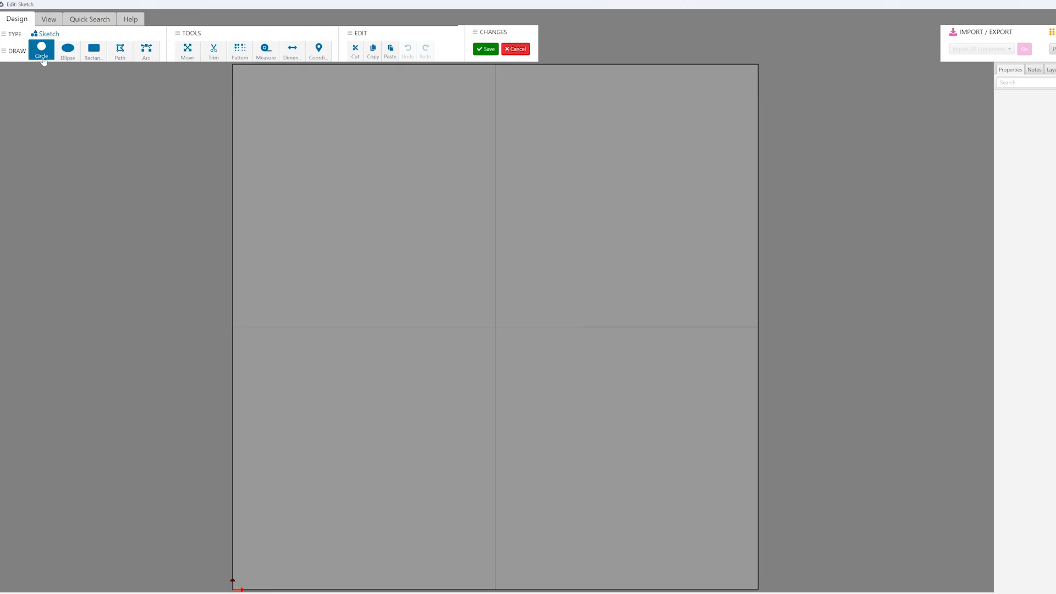
drag(508, 338, 523, 348)
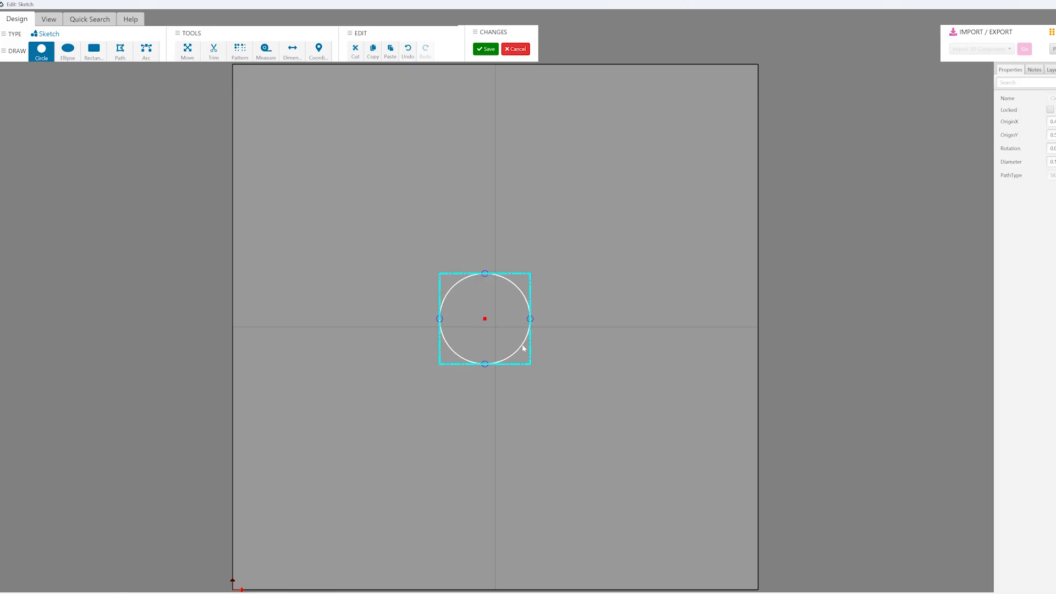
click(487, 48)
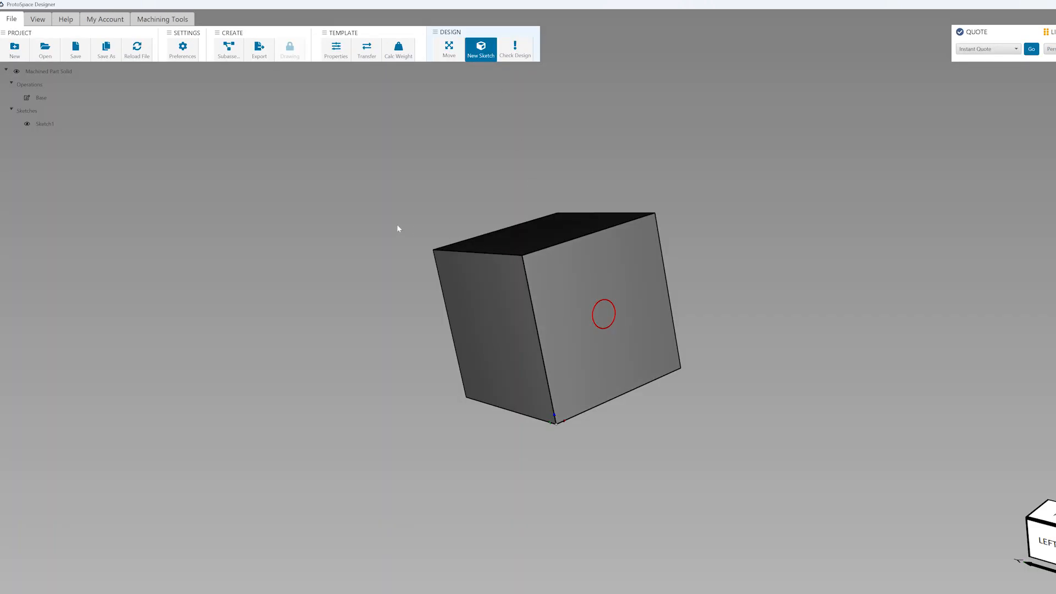
- Create a countersink hole from the circle sketch, using the 100.0° #8 model
right_click(41, 126)
click(68, 155)
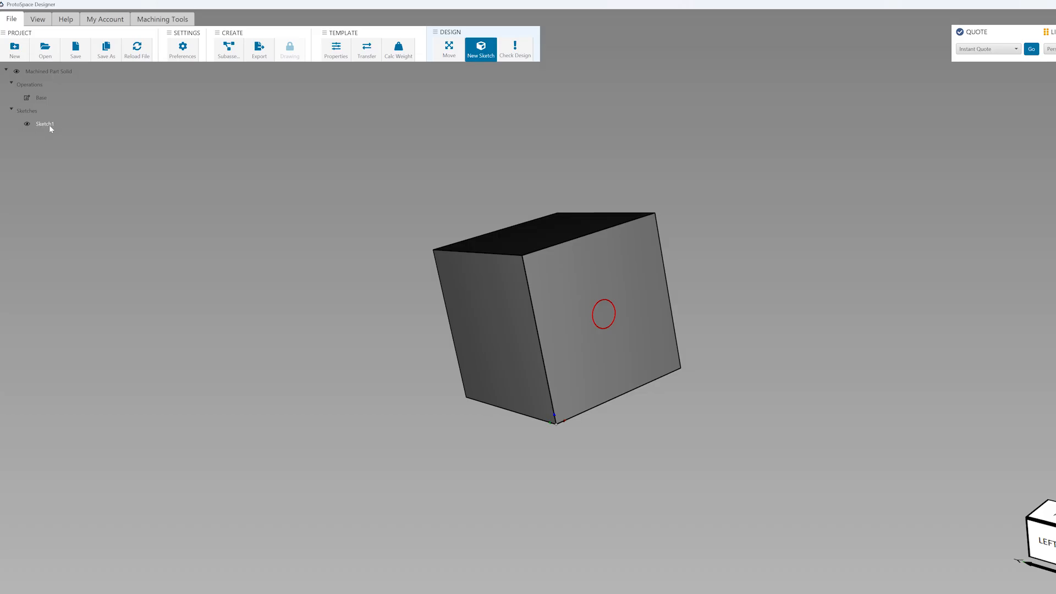
right_click(50, 127)
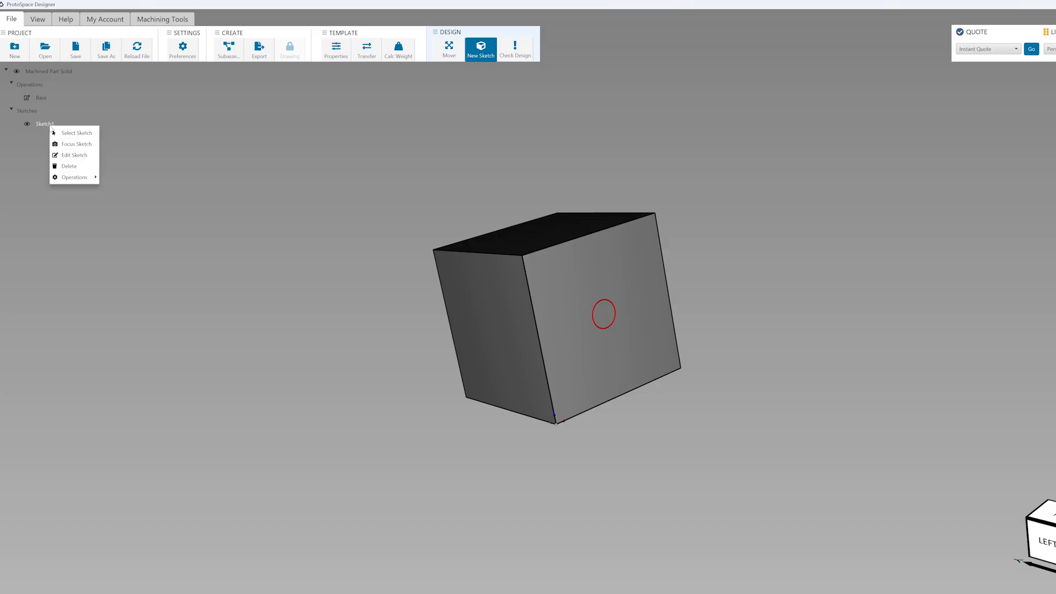
mouse_move(70, 182)
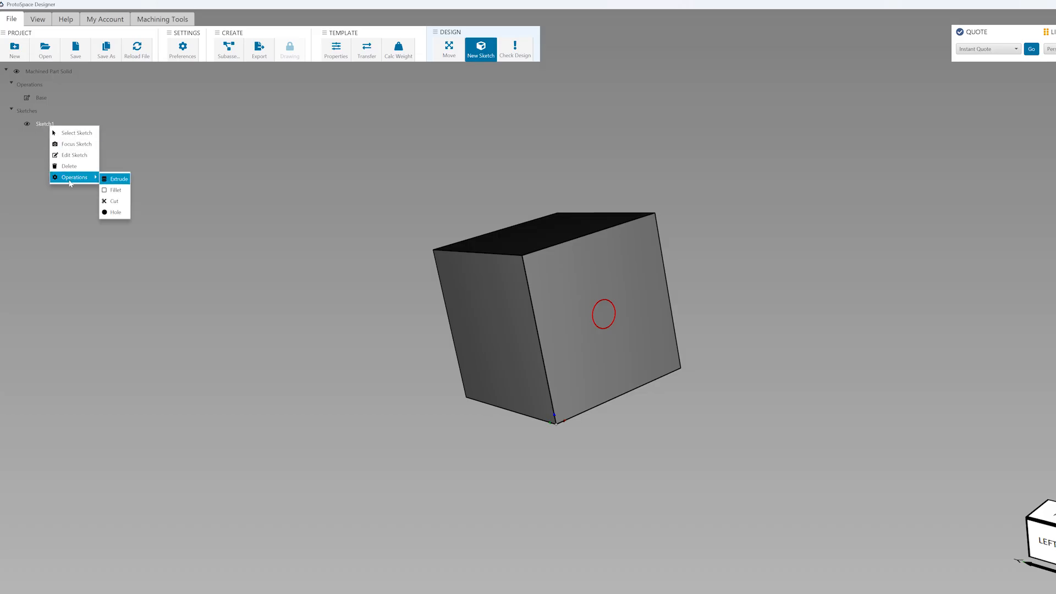
click(116, 212)
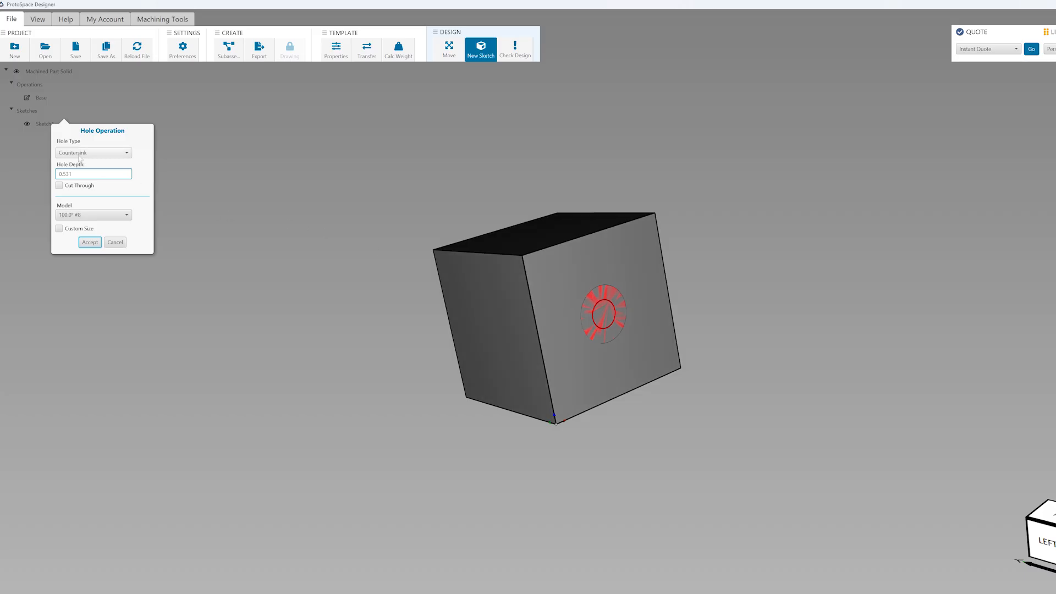
click(105, 152)
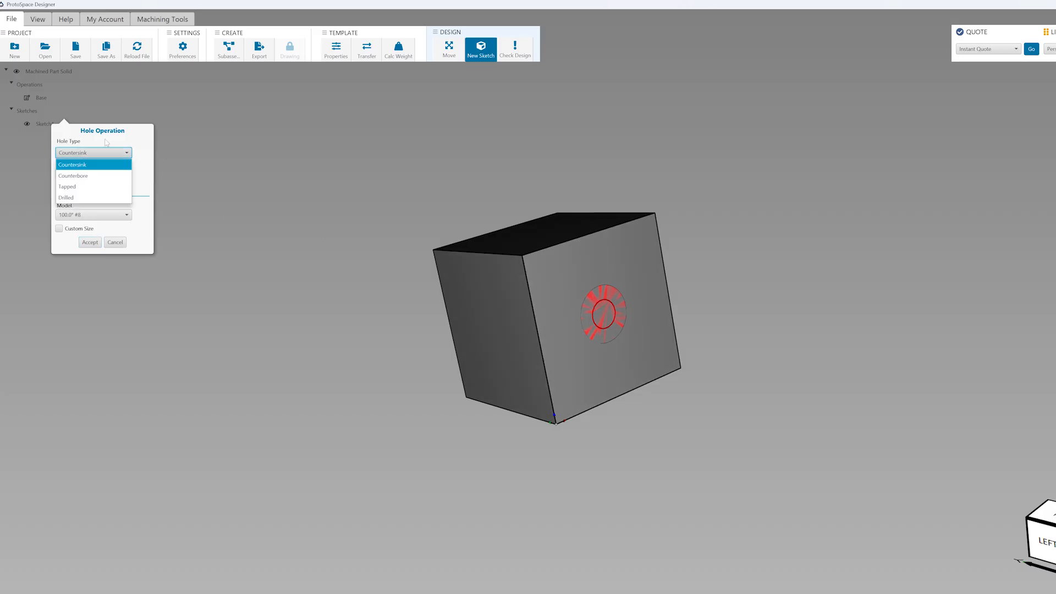
click(109, 152)
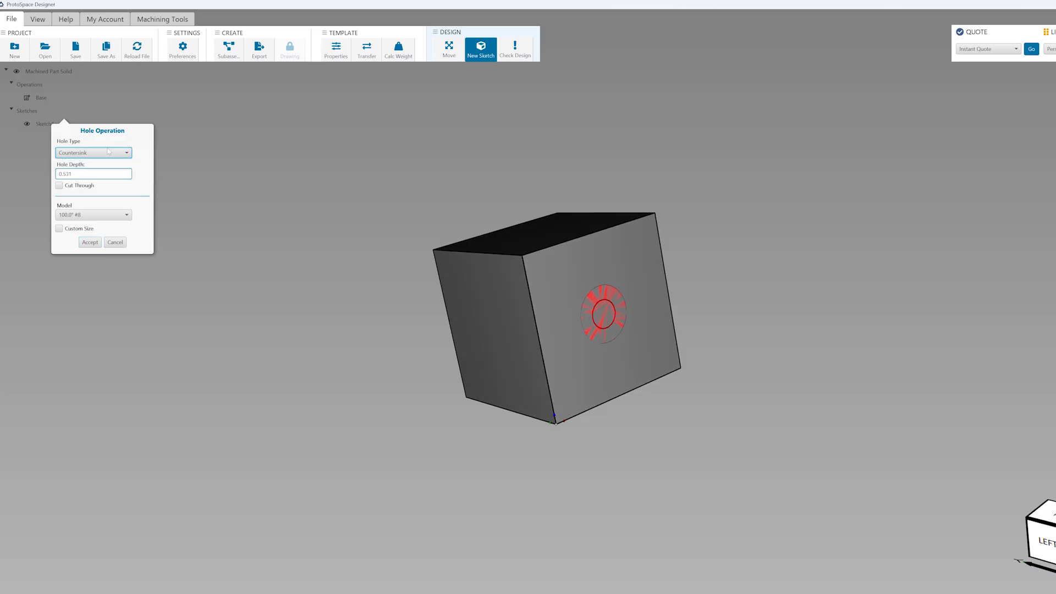
click(91, 242)
- Examine the countersunk hole in the block from several angles and up close, without creating another sketch
drag(556, 282, 484, 262)
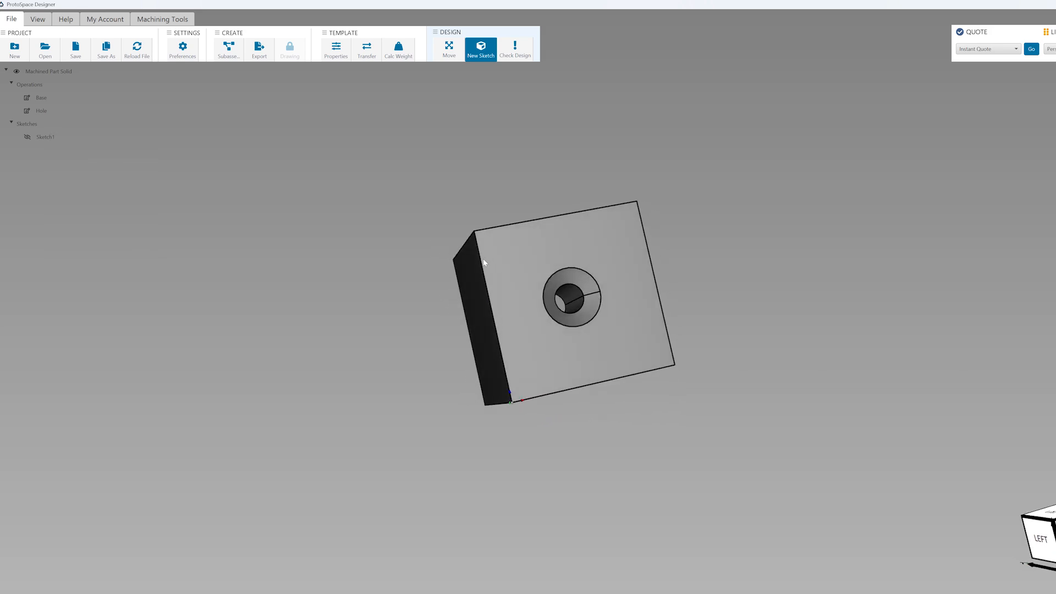
click(483, 258)
click(579, 337)
scroll(597, 315, up, 4)
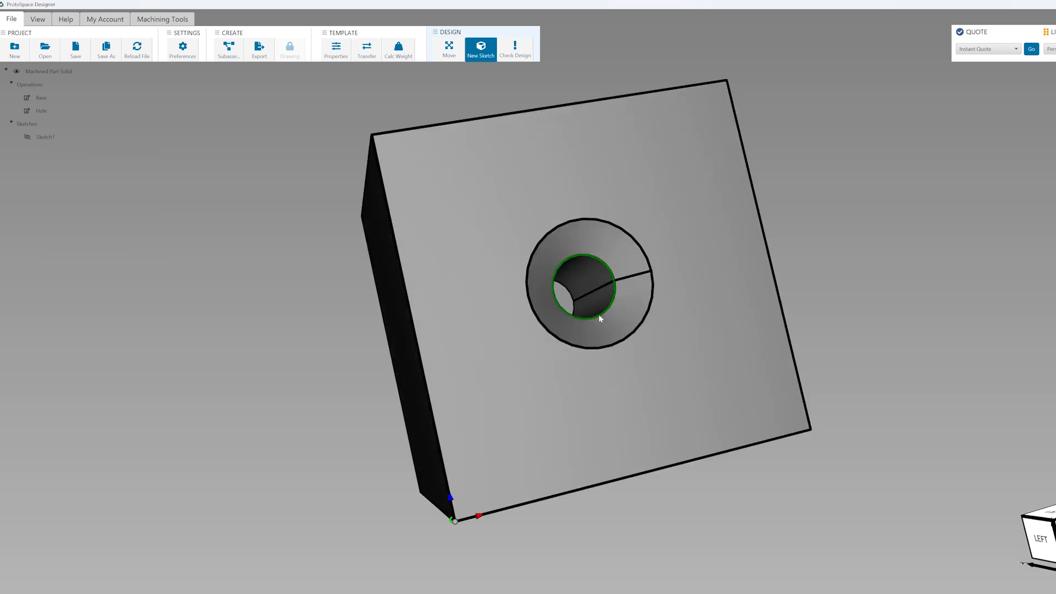
scroll(600, 318, down, 3)
mouse_move(602, 302)
mouse_down()
mouse_move(621, 300)
mouse_move(508, 284)
mouse_move(590, 333)
mouse_move(662, 344)
mouse_move(672, 358)
mouse_up()
click(672, 358)
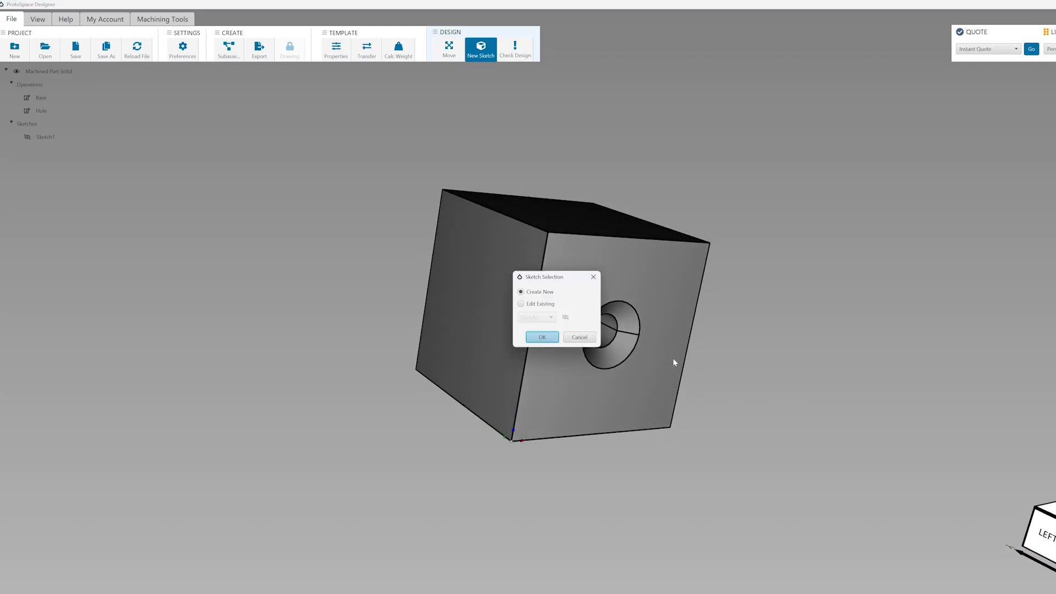
click(579, 337)
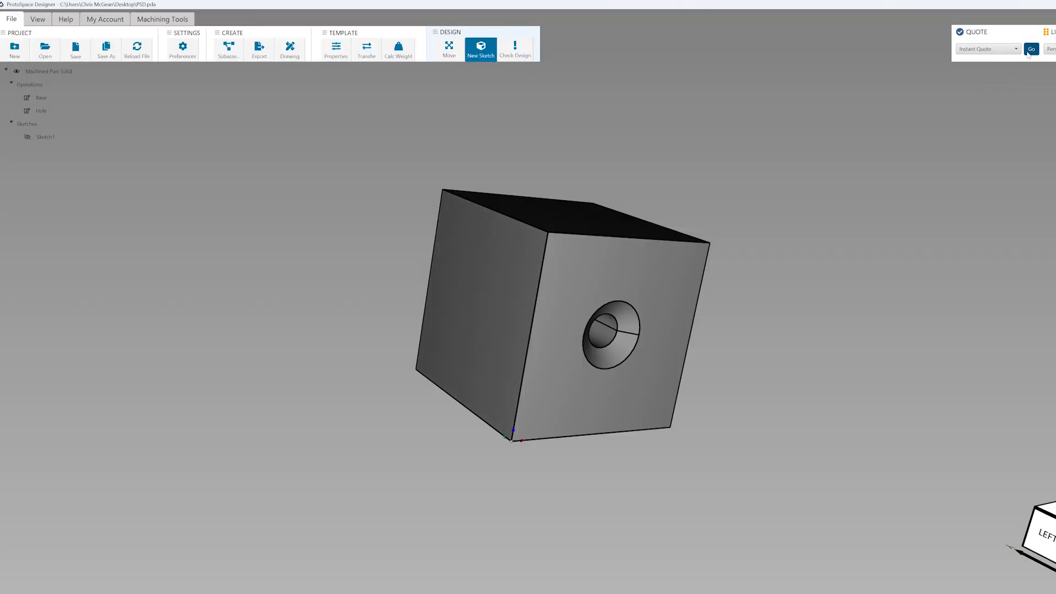
- Request an instant quote for the machined part
click(1030, 50)
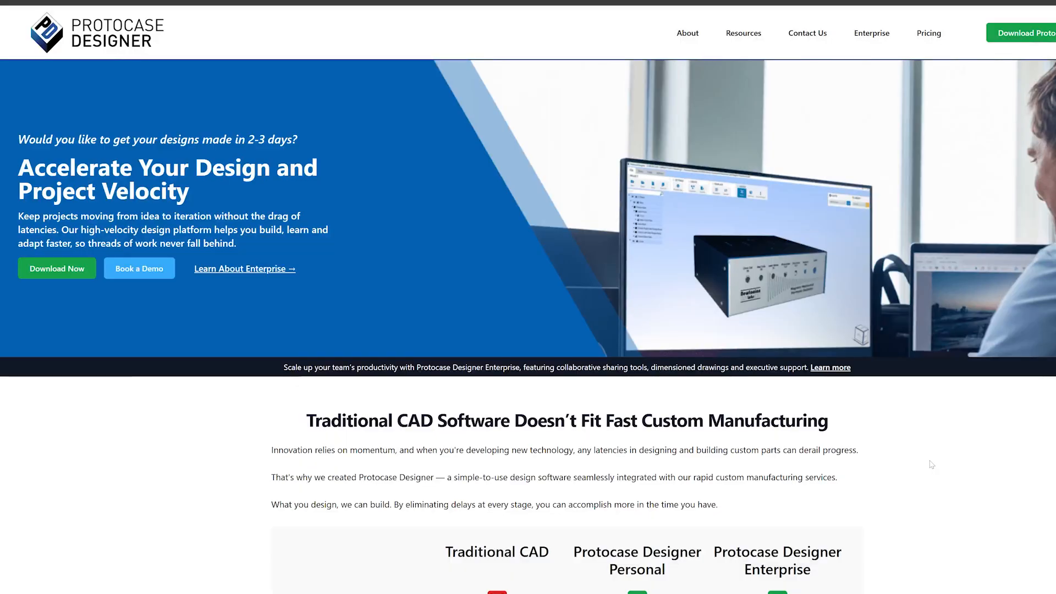
- Look through the Protocase Designer and ProtoSpace Designer websites in the browser and open the ProtoSpace Designer download page
scroll(528, 297, down, 9)
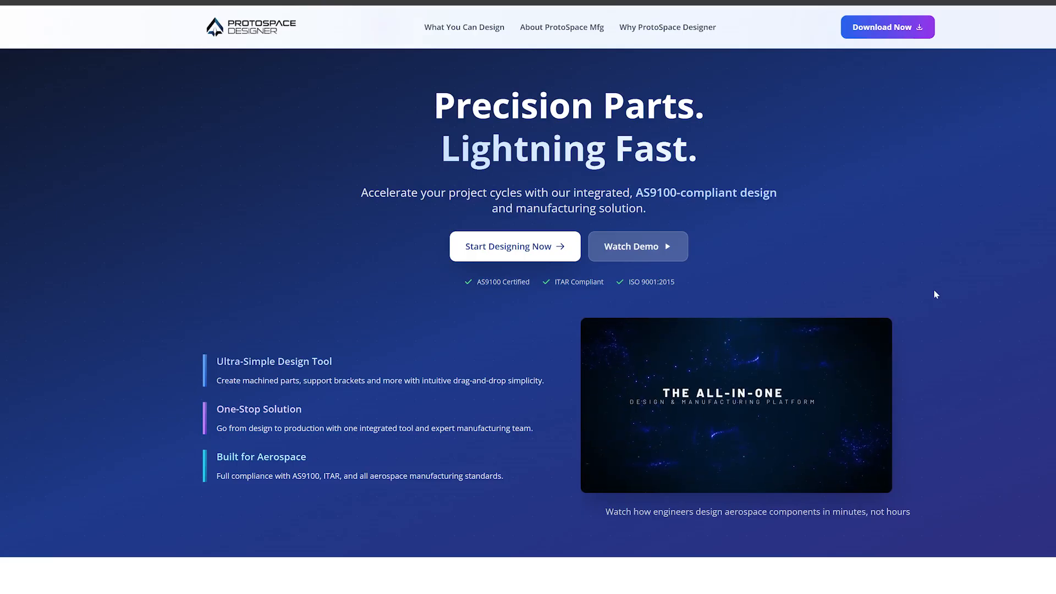
scroll(935, 294, down, 9)
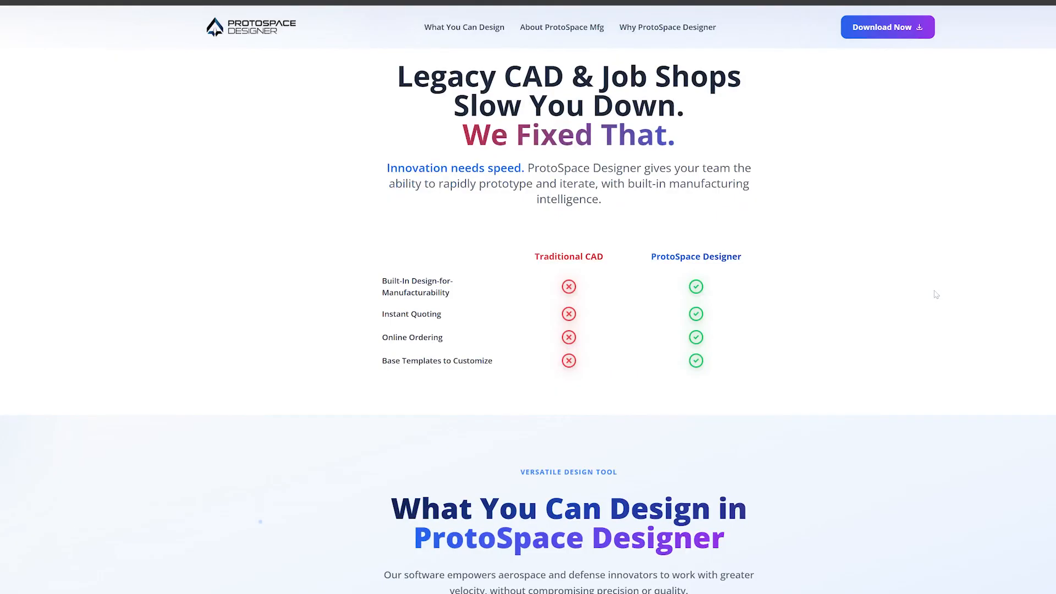
click(883, 32)
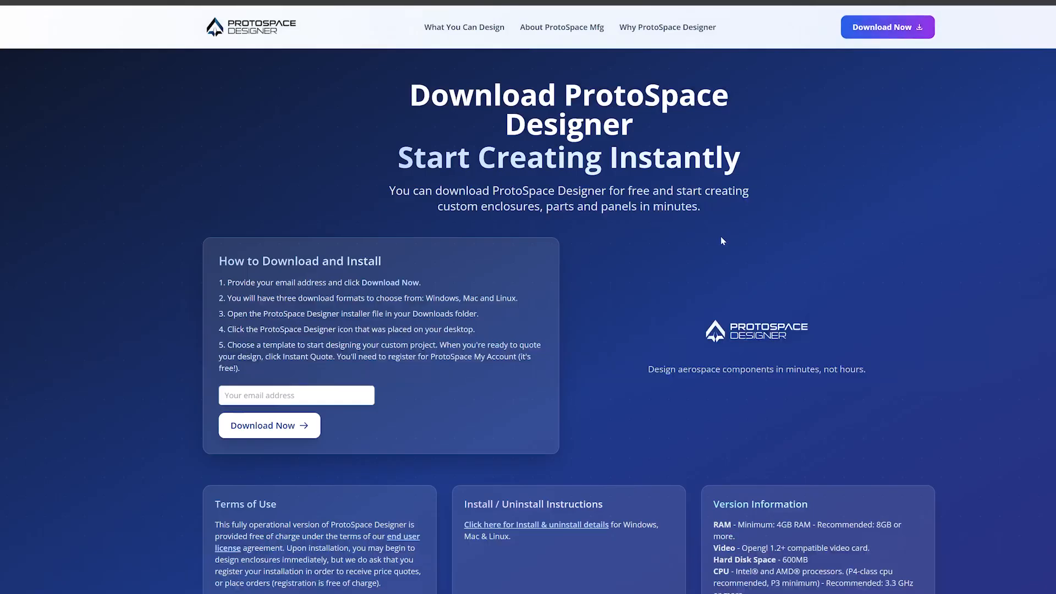